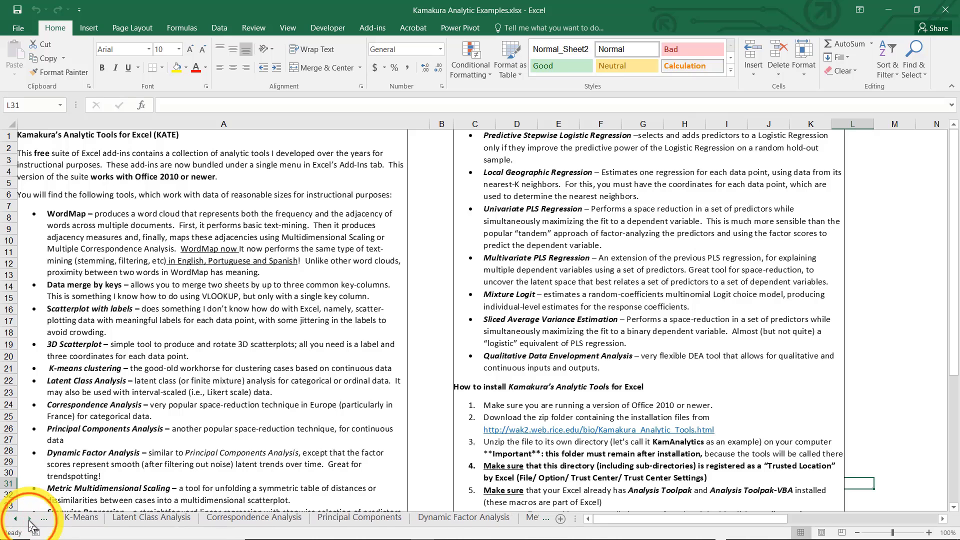
# Open the Predictive Stepwise Logistic Regression example worksheet.
pyautogui.click(29, 522)
pyautogui.click(28, 521)
pyautogui.click(26, 522)
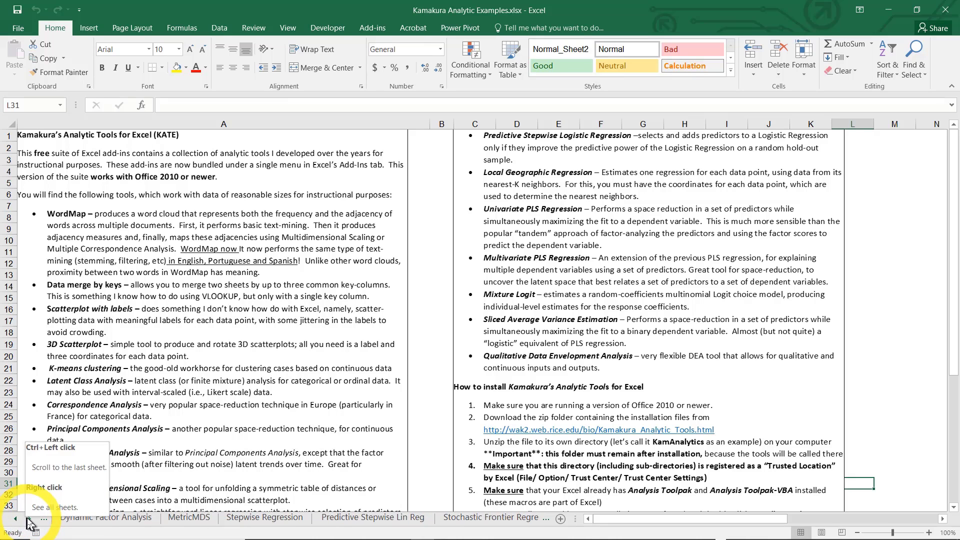
pyautogui.click(29, 519)
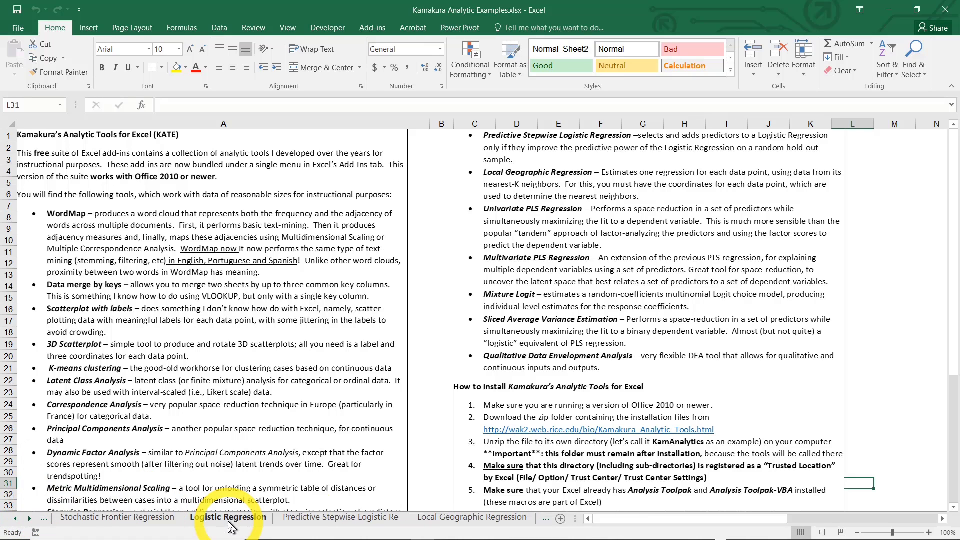
pyautogui.click(334, 518)
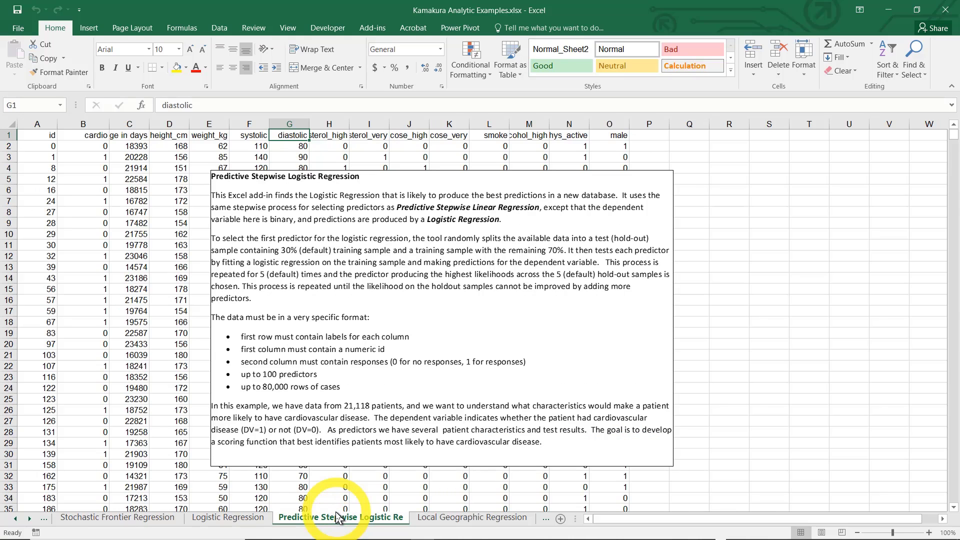
# Check how far the patient data extends down the id column, and return to the header row.
pyautogui.click(48, 137)
pyautogui.hotkey('ctrl', 'Down')
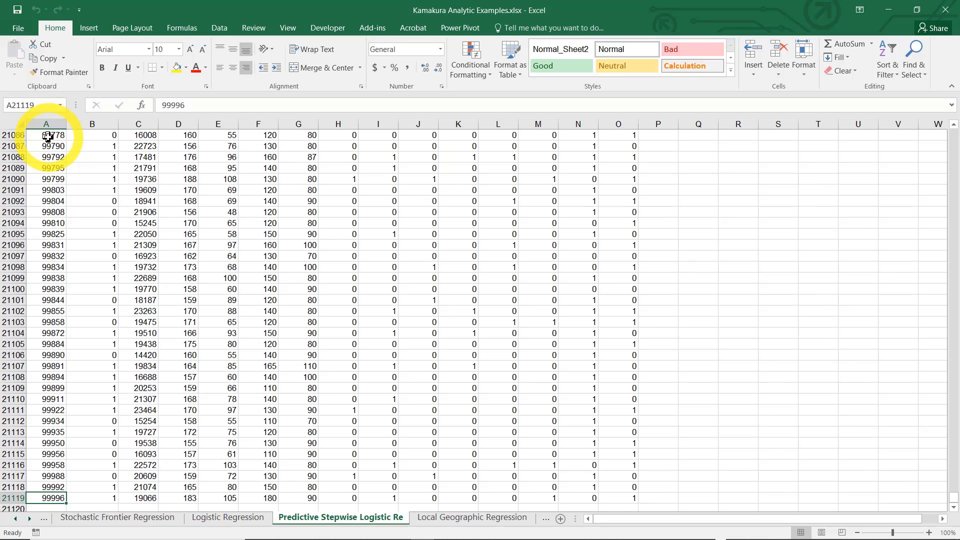
pyautogui.hotkey('ctrl', 'Up')
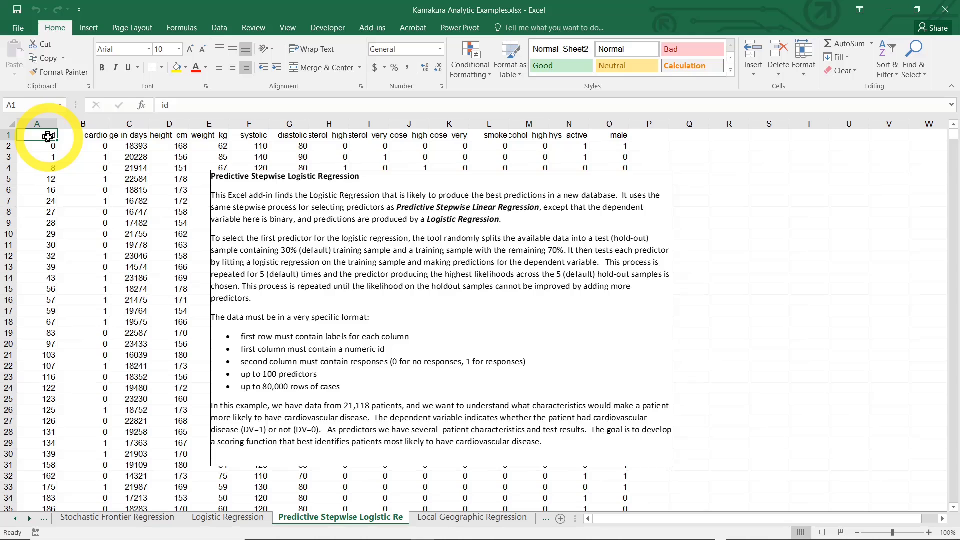
# Review the id column, the binary cardio column and the predictor headers from age in days through cholesterol_very.
pyautogui.click(98, 124)
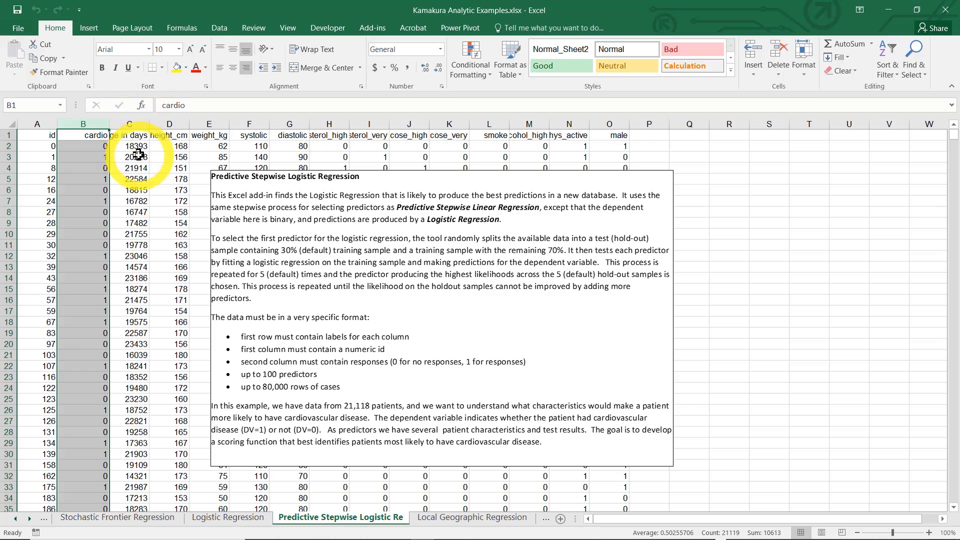
pyautogui.click(128, 125)
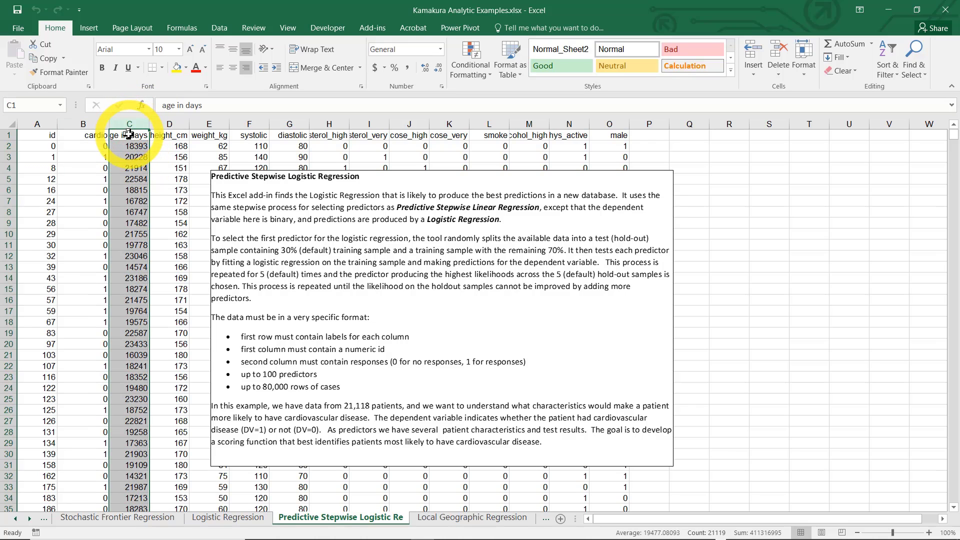
pyautogui.click(129, 134)
pyautogui.click(170, 135)
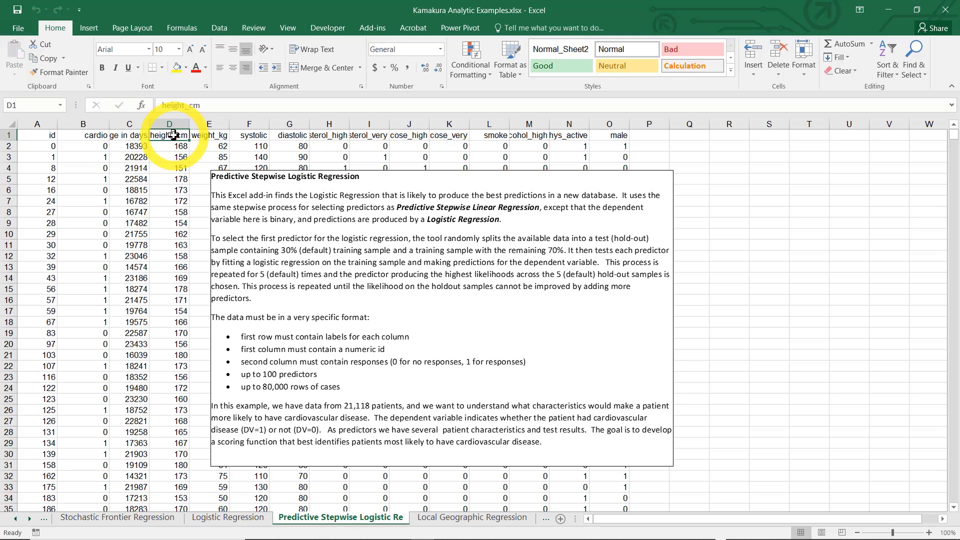
pyautogui.click(209, 135)
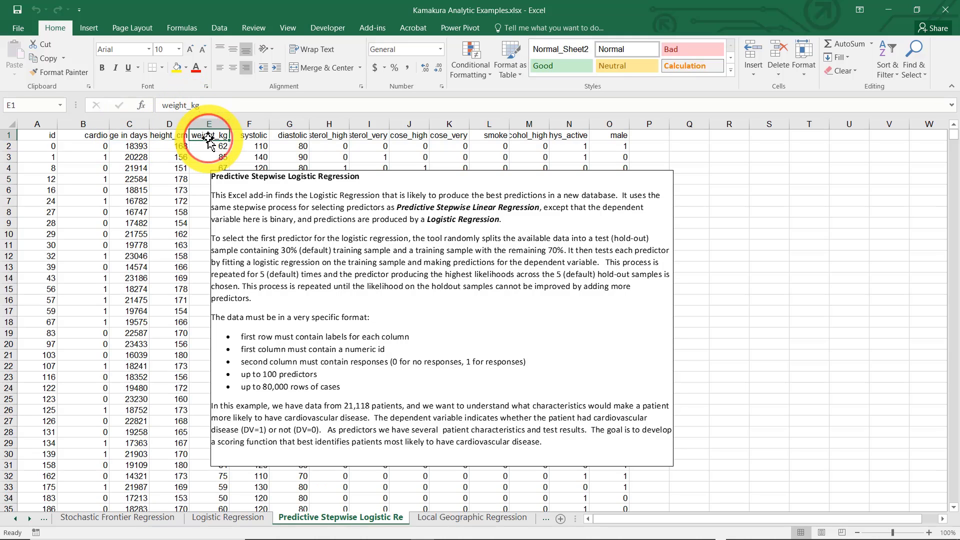
pyautogui.click(248, 135)
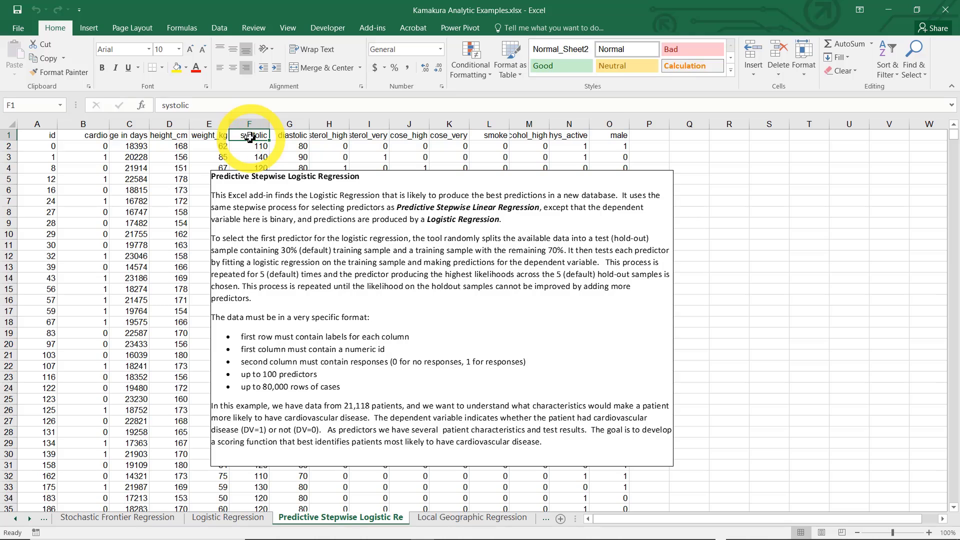
pyautogui.click(289, 135)
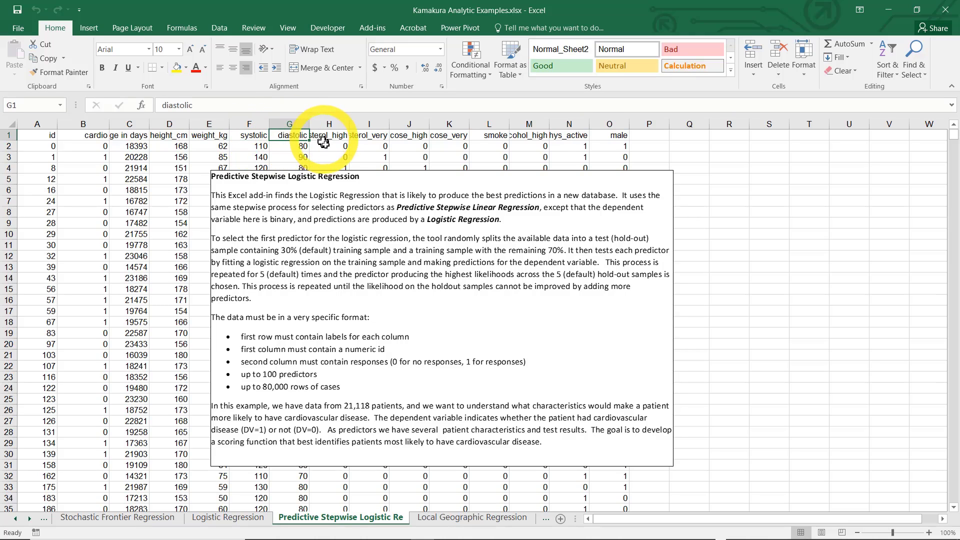
pyautogui.click(328, 134)
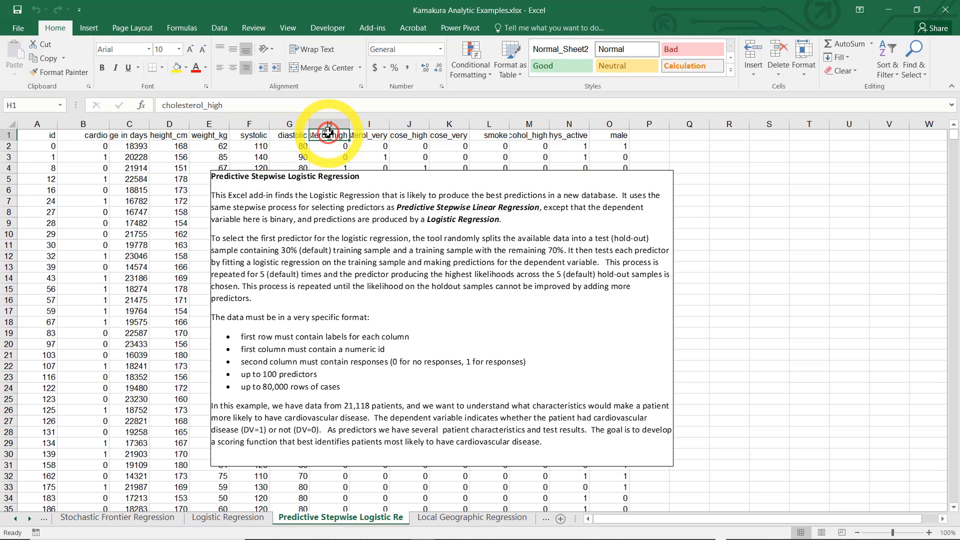
pyautogui.click(363, 136)
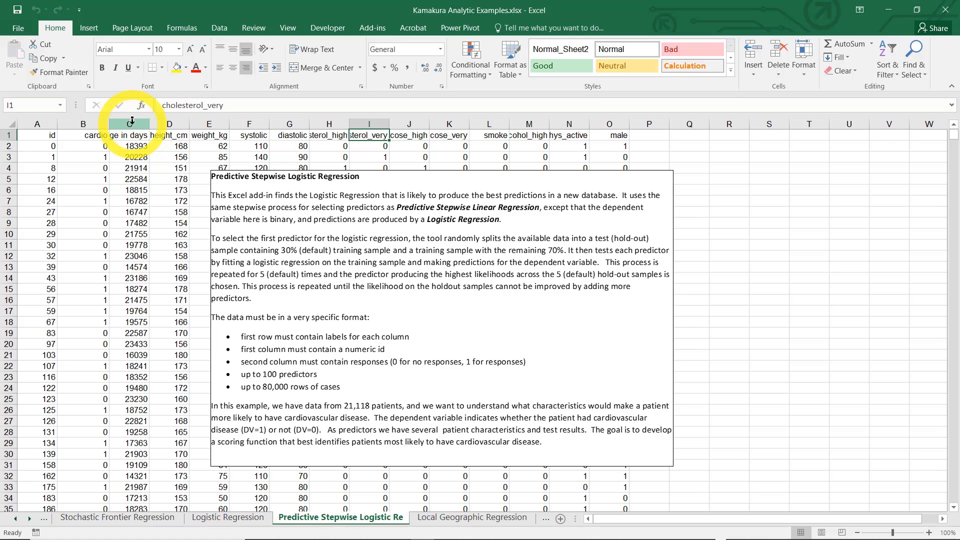
pyautogui.click(94, 124)
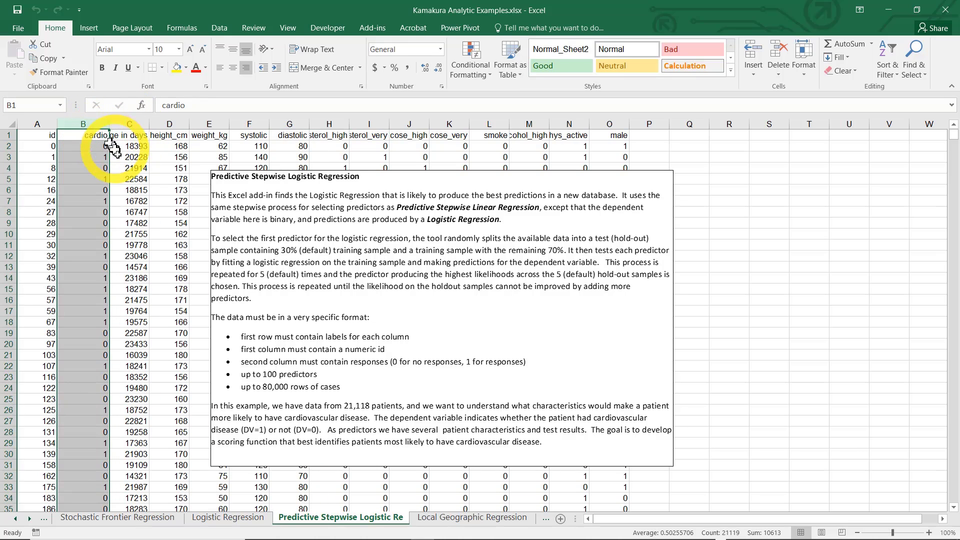
pyautogui.click(33, 134)
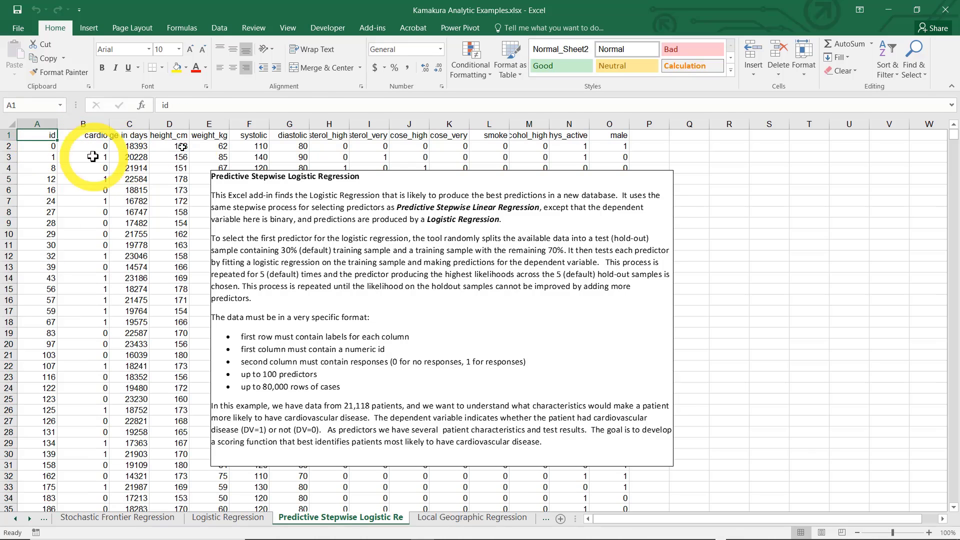
# Launch Predictive Stepwise Logistic Regression from Kamakura's Analytic Tools and acknowledge its introductory notices.
pyautogui.click(386, 28)
pyautogui.click(84, 44)
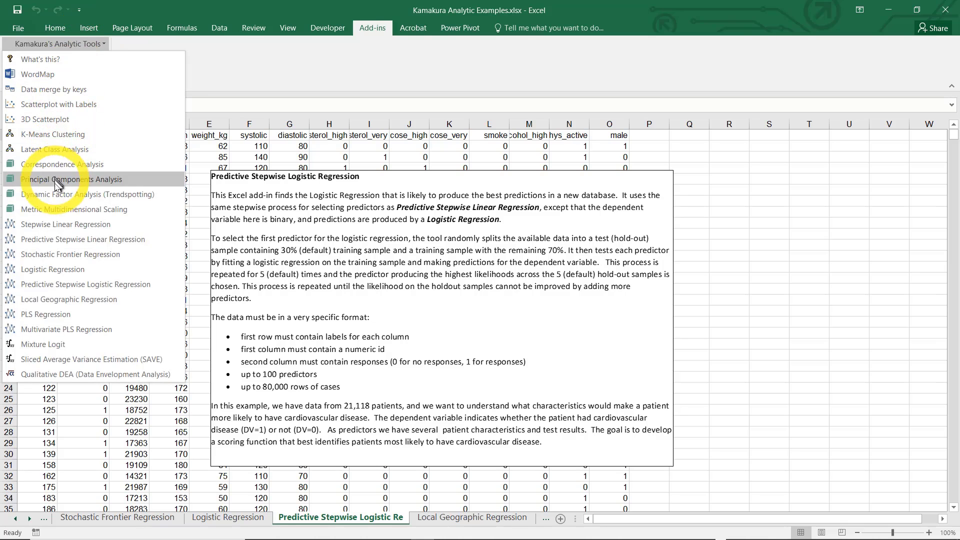
pyautogui.click(50, 293)
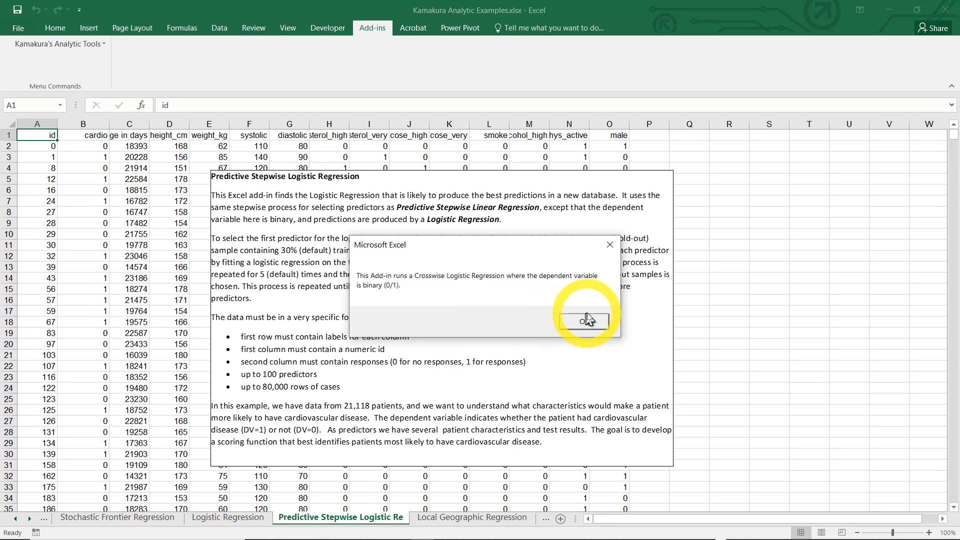
pyautogui.click(585, 321)
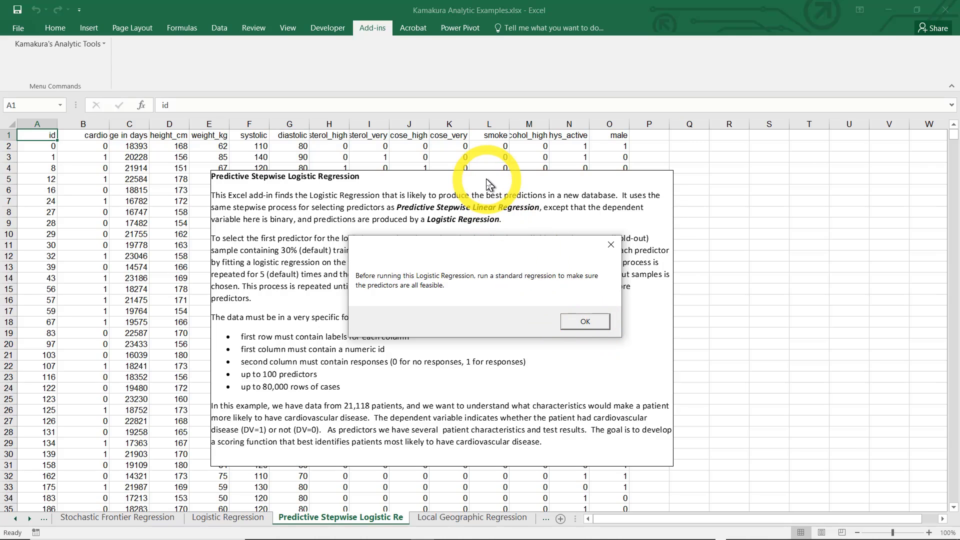
pyautogui.click(573, 322)
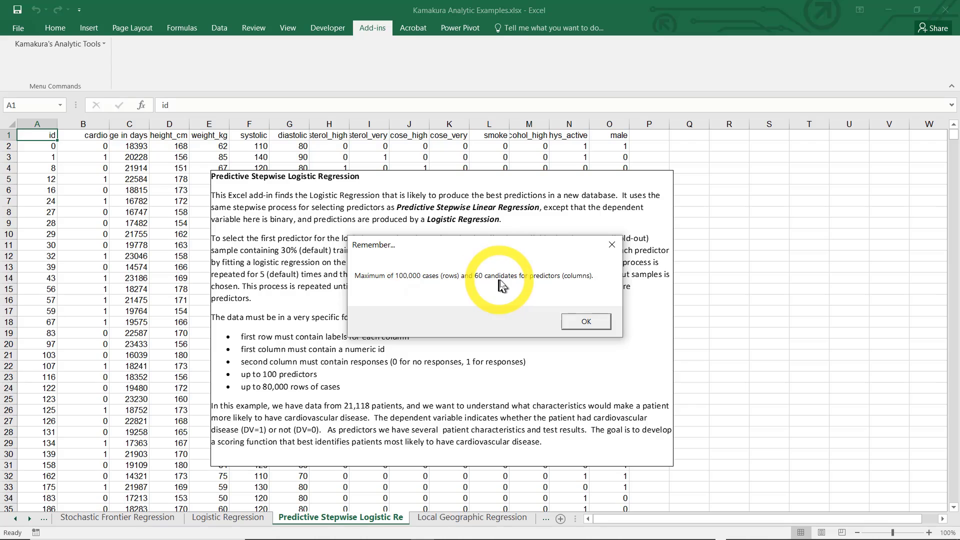
pyautogui.click(580, 321)
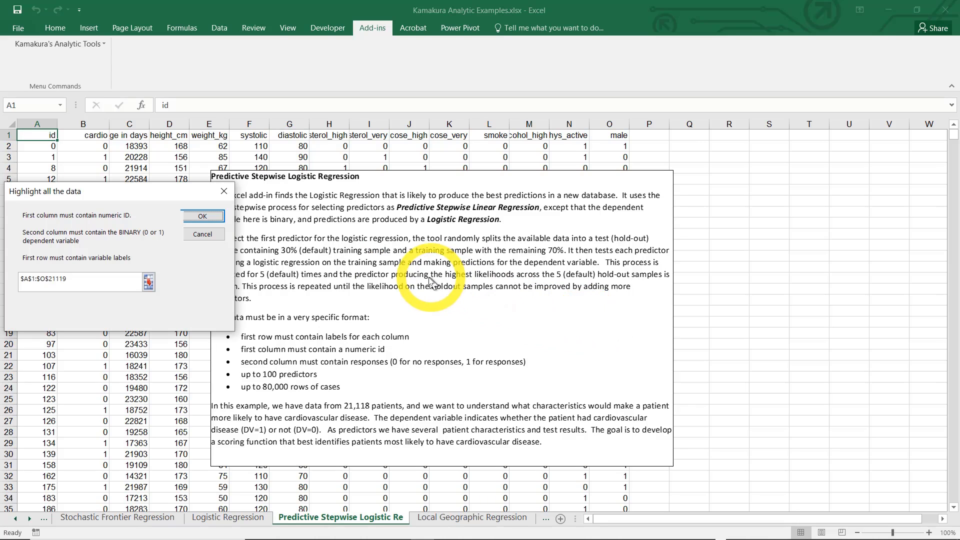
# Use $A$1:$O$21119 as the data range for the regression and accept the observation and predictor candidate counts.
pyautogui.click(149, 281)
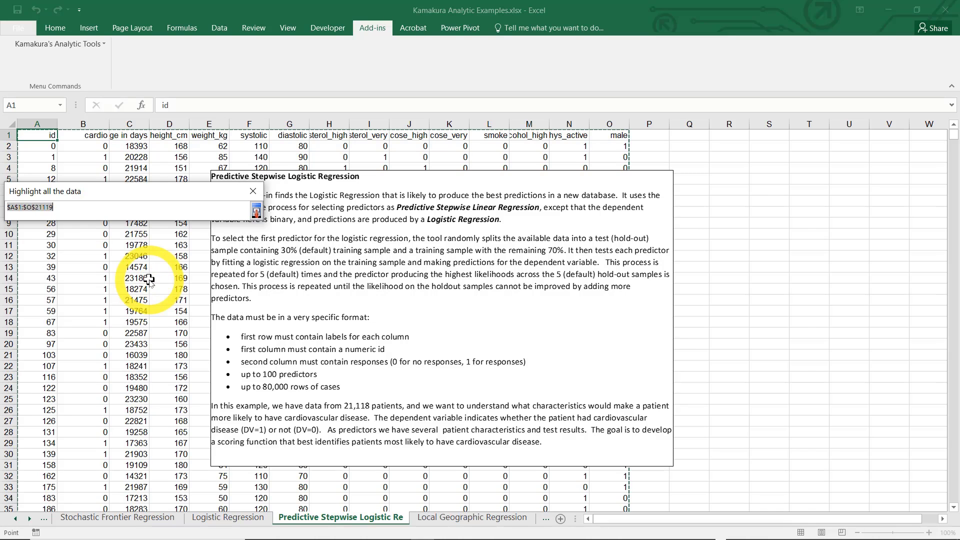
pyautogui.press('Return')
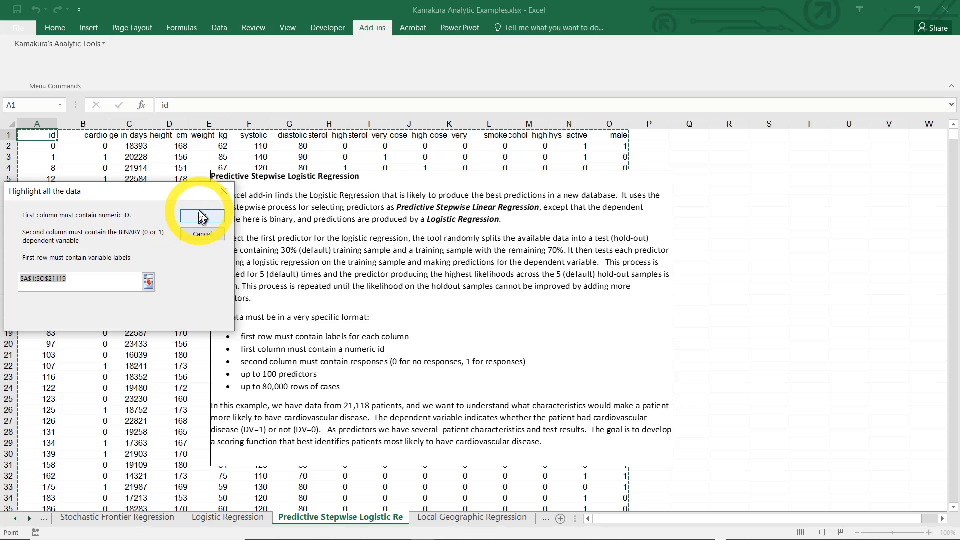
pyautogui.click(199, 213)
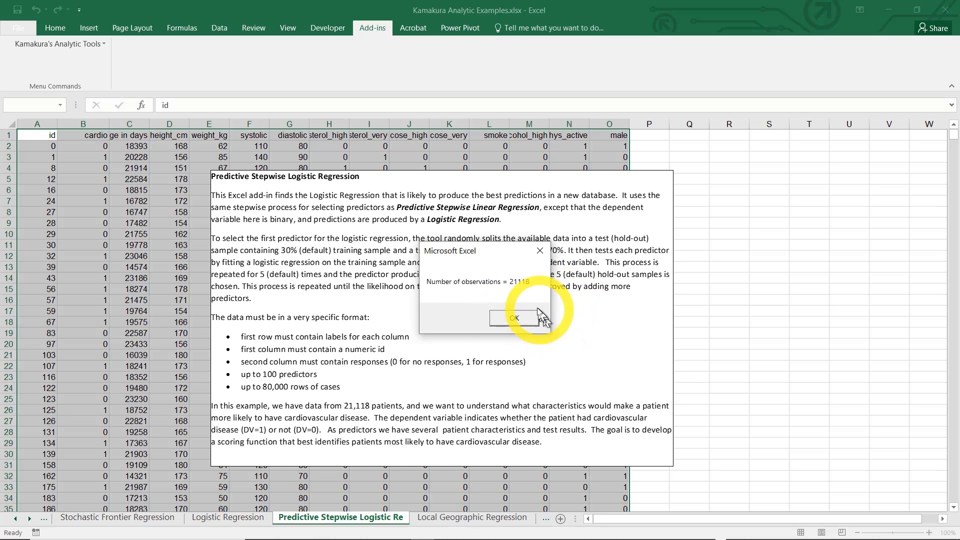
pyautogui.click(519, 319)
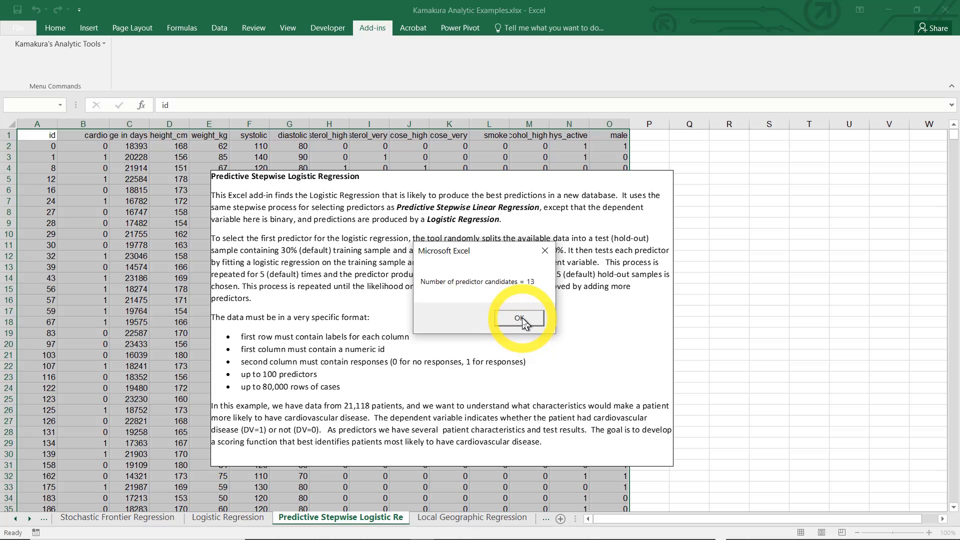
pyautogui.click(523, 323)
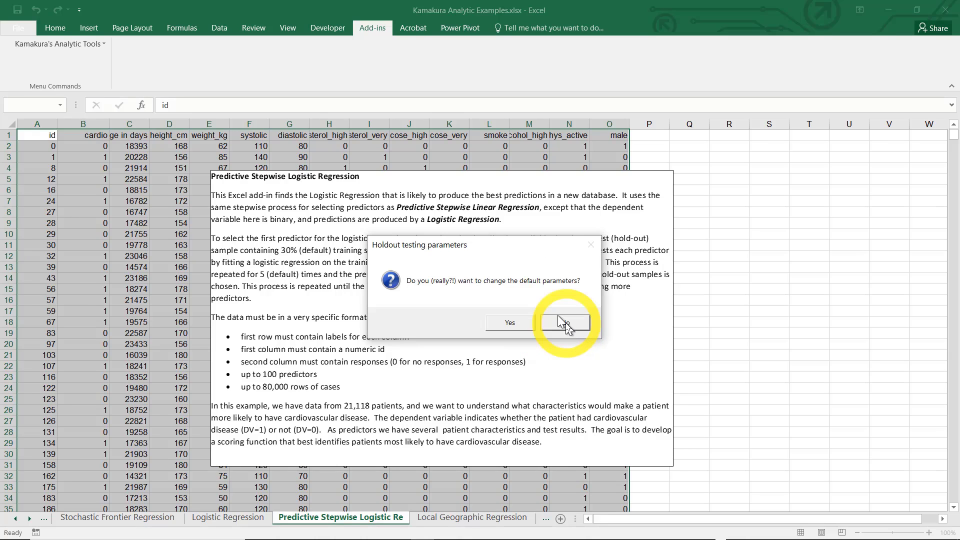
# Change the default holdout parameters to a hold-out portion of 0.5 with 5 random validation samples.
pyautogui.click(510, 324)
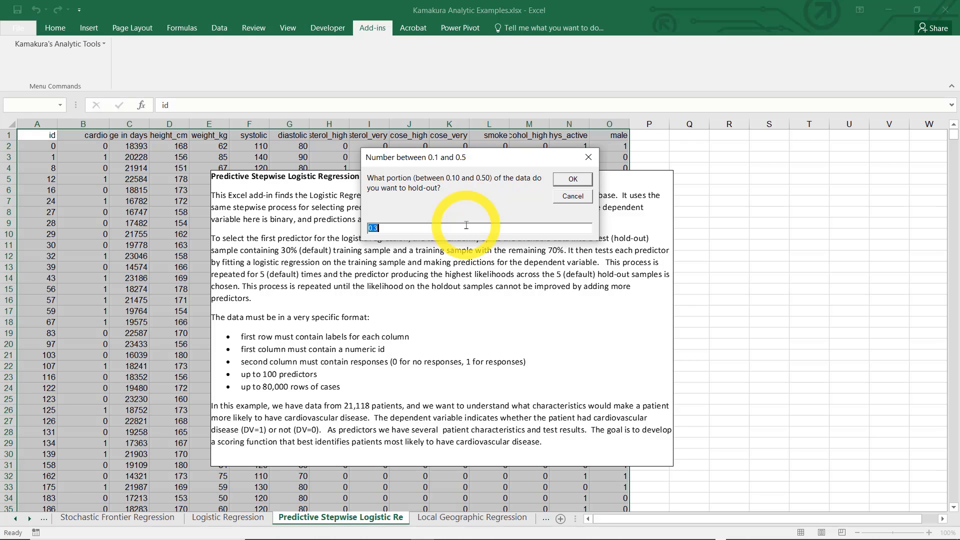
pyautogui.write('.5')
pyautogui.click(570, 180)
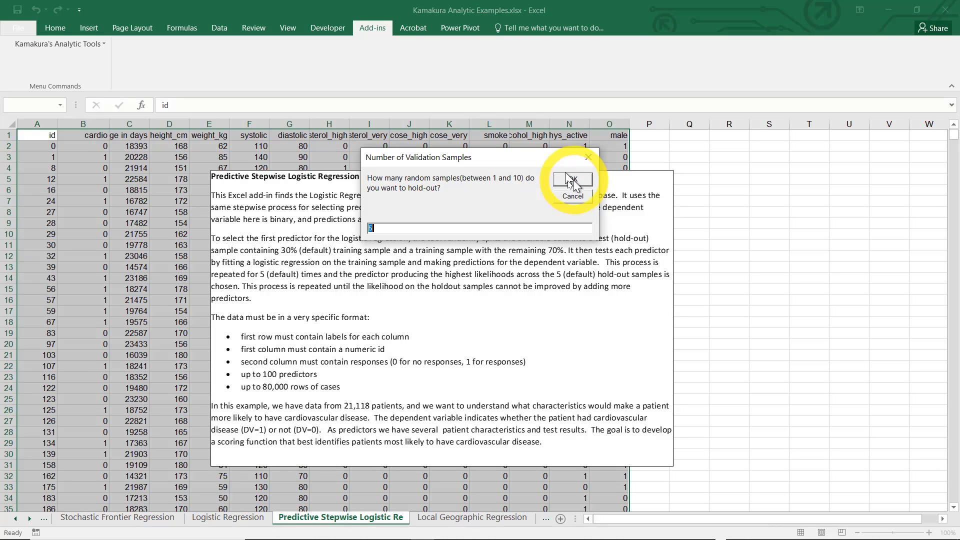
pyautogui.write('5')
pyautogui.click(572, 180)
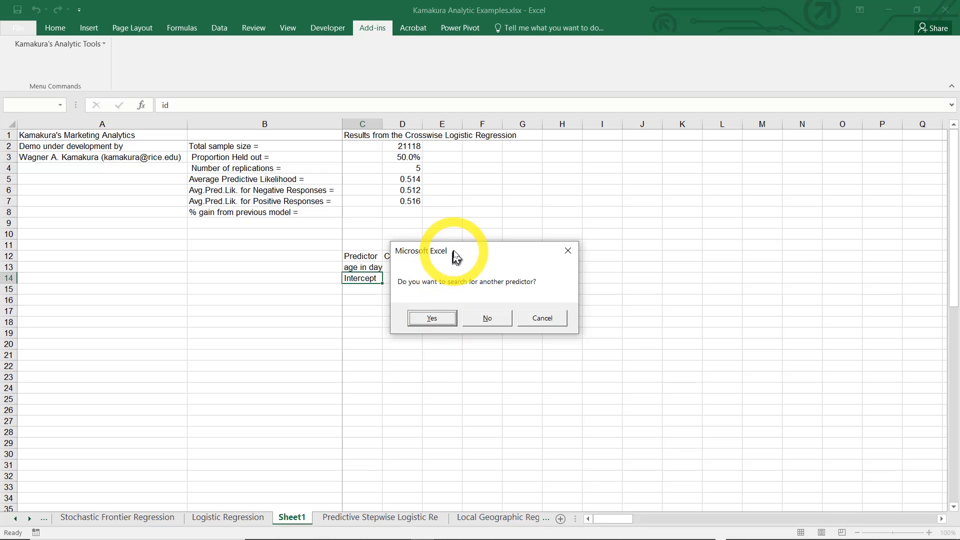
# Continue the stepwise search for four more predictors, moving the prompt aside to examine the results of the first three models.
pyautogui.moveTo(454, 253); pyautogui.dragTo(570, 263)
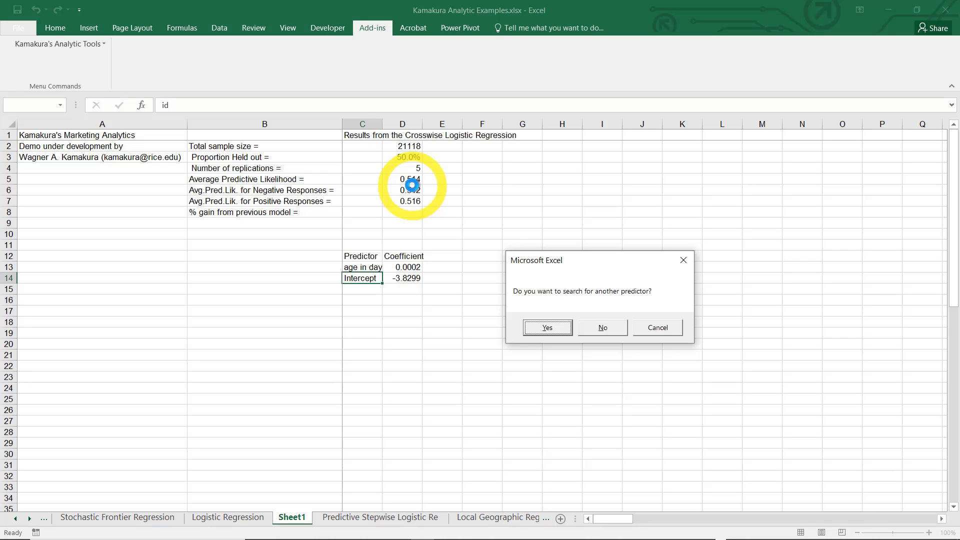
pyautogui.click(541, 329)
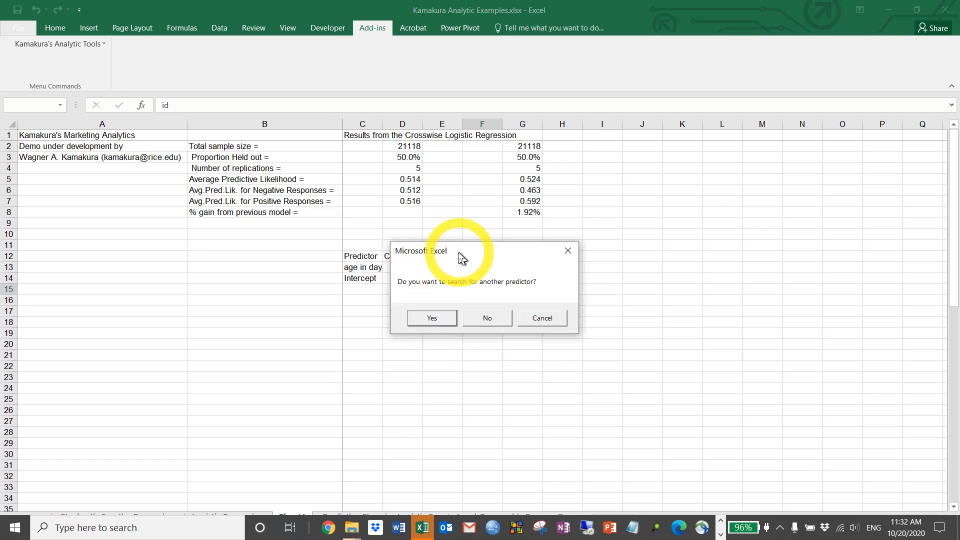
pyautogui.moveTo(461, 258); pyautogui.dragTo(662, 244)
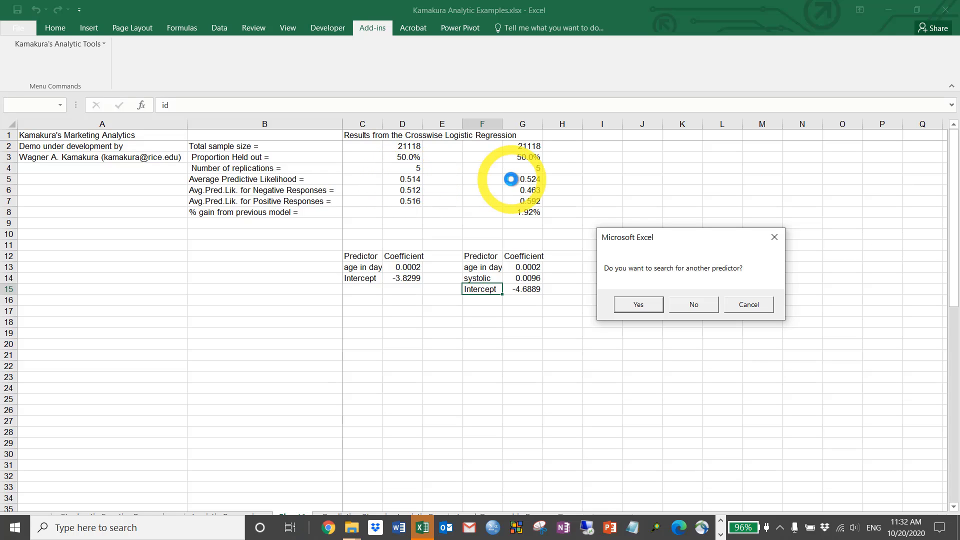
pyautogui.click(640, 303)
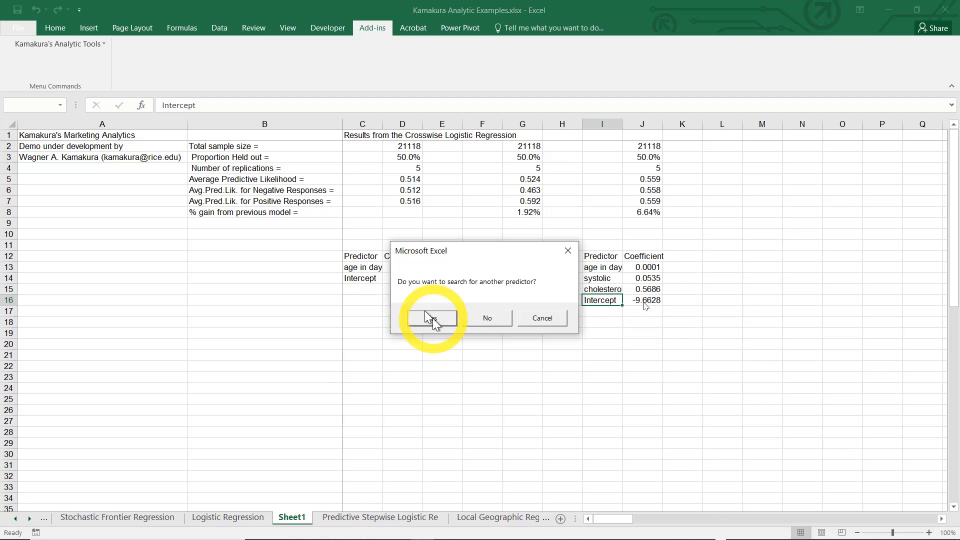
pyautogui.moveTo(434, 254); pyautogui.dragTo(436, 336)
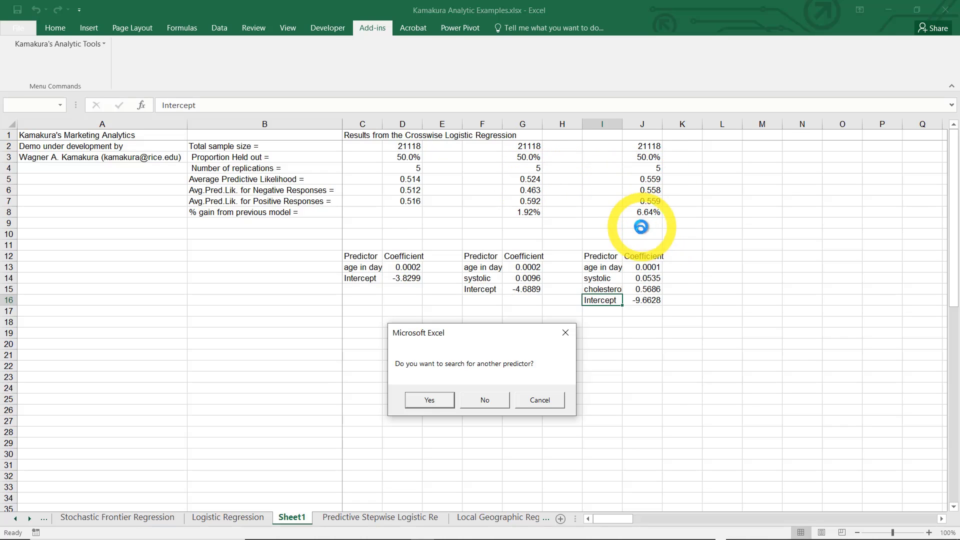
pyautogui.click(436, 398)
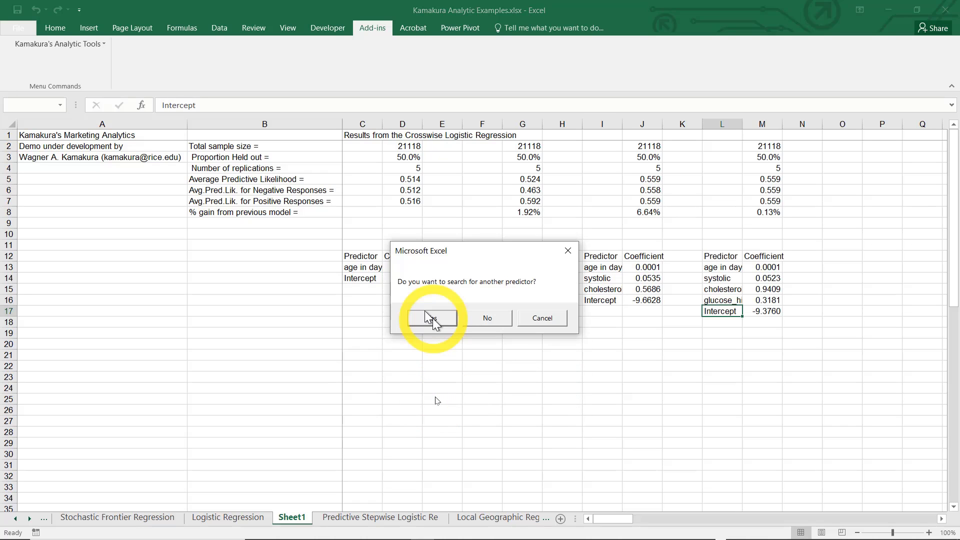
pyautogui.click(433, 318)
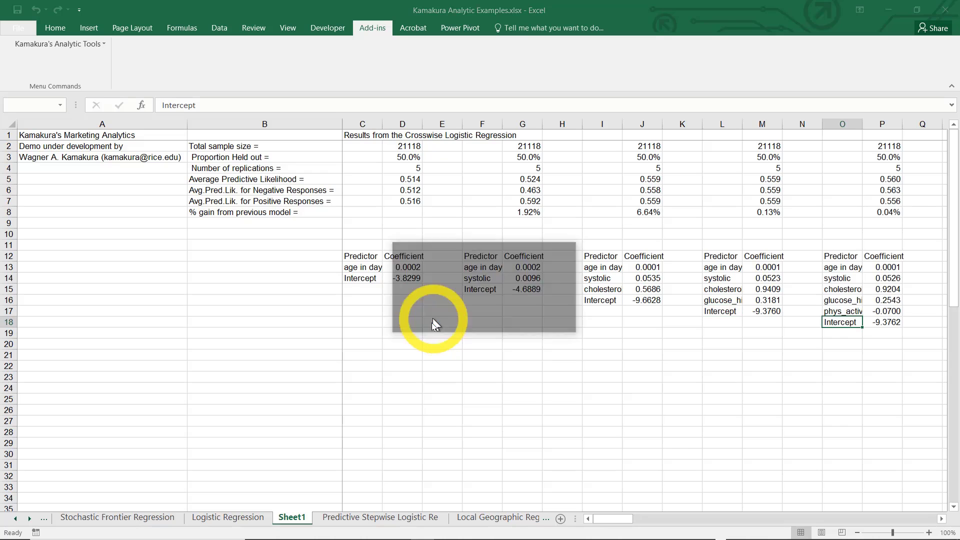
# Keep searching for another predictor until the stepwise search has no candidates remaining, and dismiss the completion notice.
pyautogui.click(433, 320)
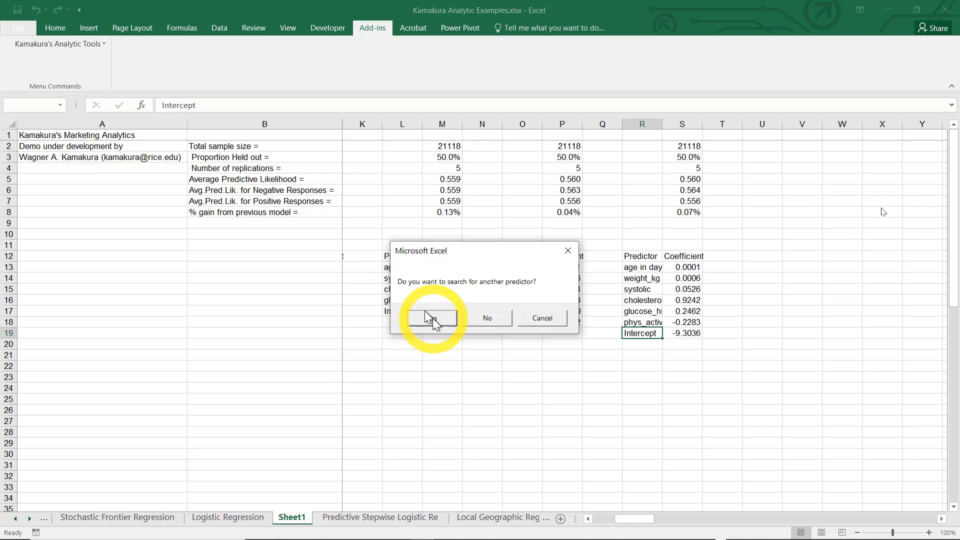
pyautogui.click(433, 318)
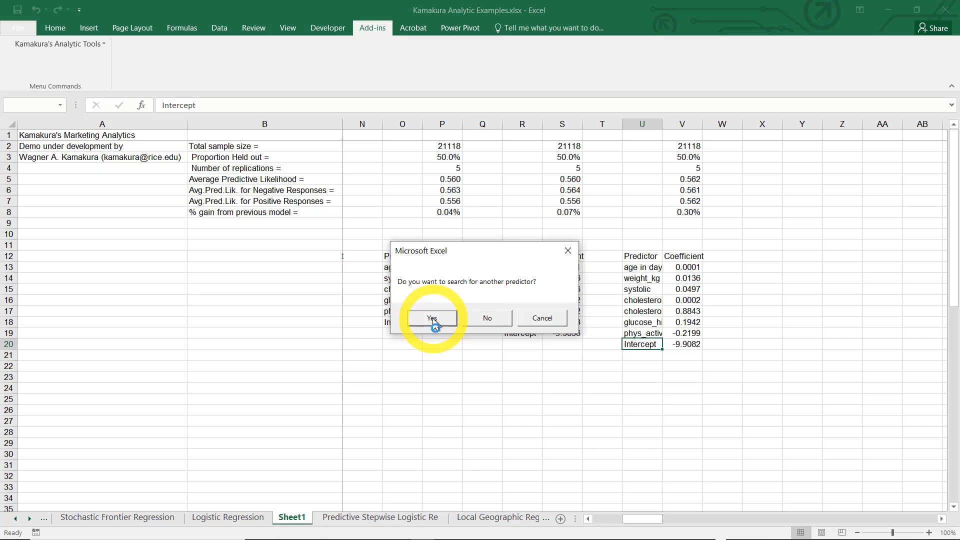
pyautogui.click(433, 322)
pyautogui.click(433, 322)
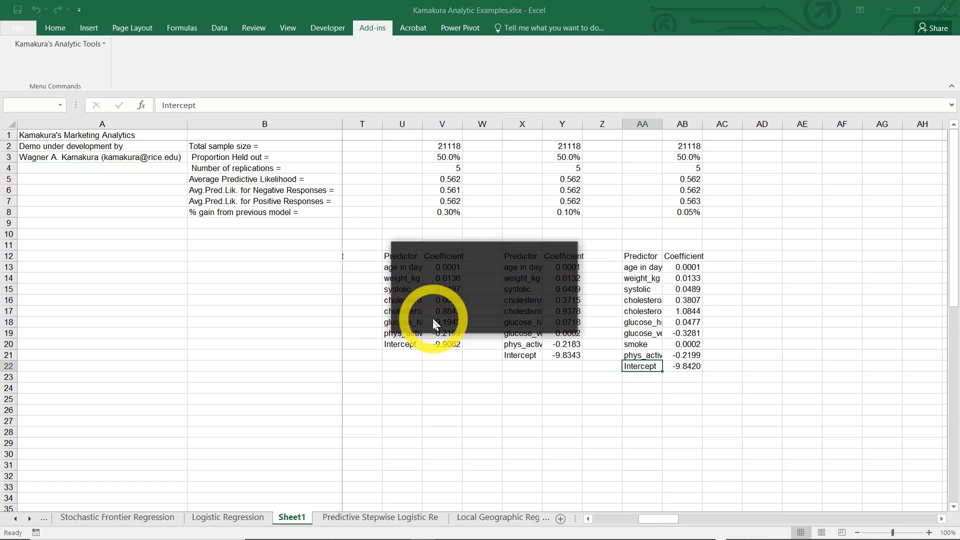
pyautogui.click(433, 322)
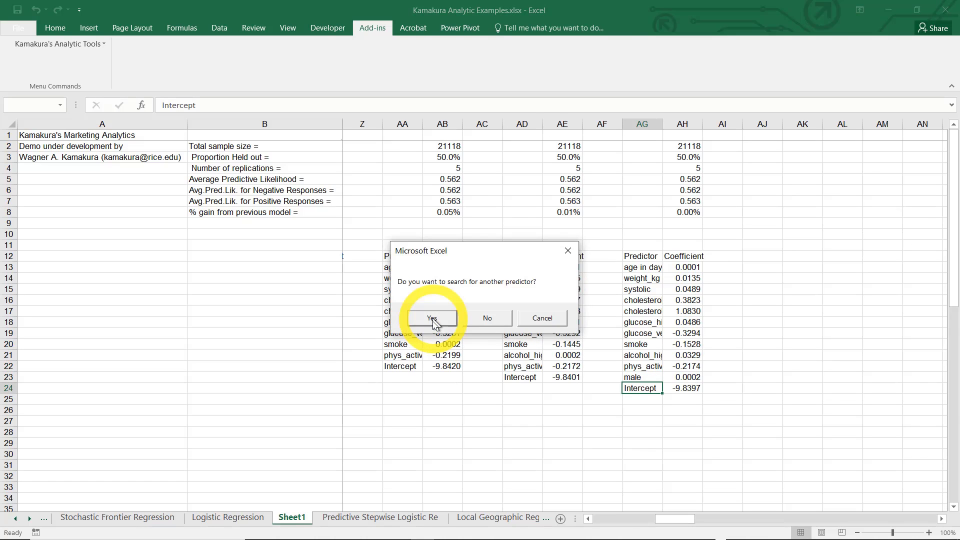
pyautogui.click(433, 323)
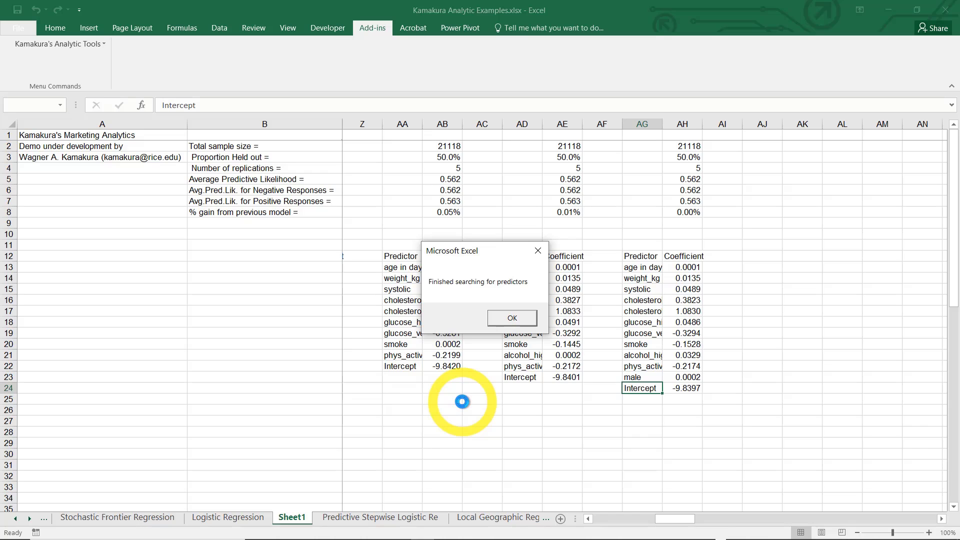
pyautogui.click(525, 318)
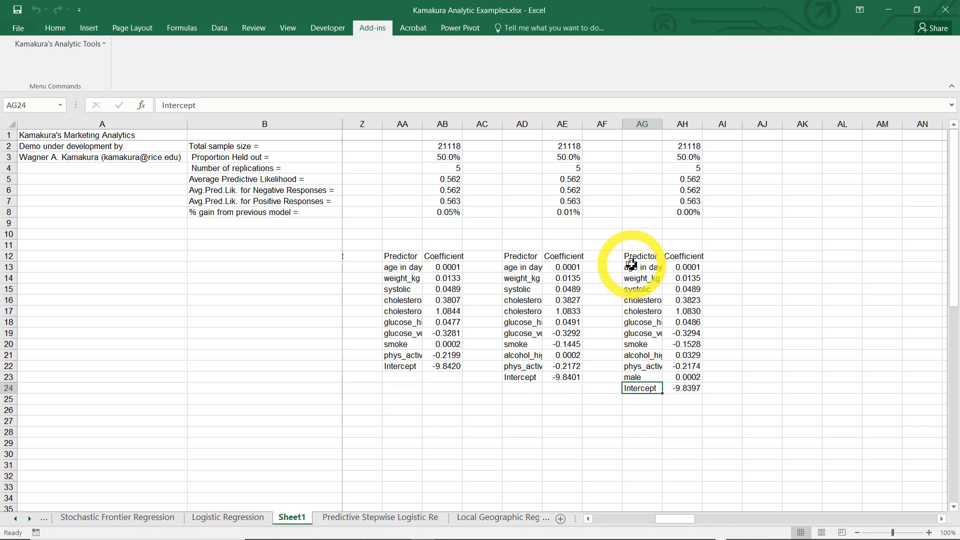
# Examine the predictor names in the final model from AG13 down to AG23, and its average predictive likelihood in AH5.
pyautogui.click(643, 269)
pyautogui.moveTo(598, 389); pyautogui.dragTo(594, 399)
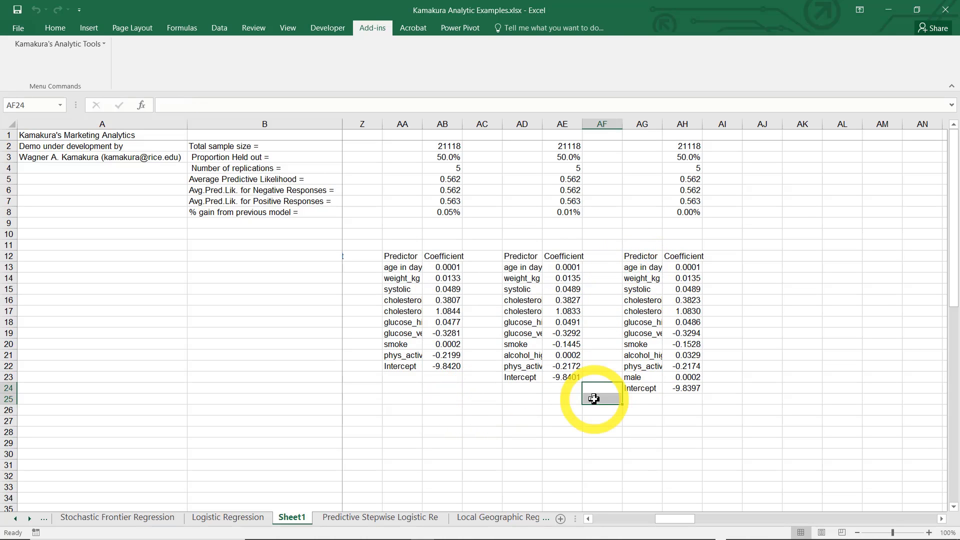
pyautogui.click(633, 270)
pyautogui.press('Down')
pyautogui.press('Down')
pyautogui.press('Down')
pyautogui.press('Down')
pyautogui.press('Down')
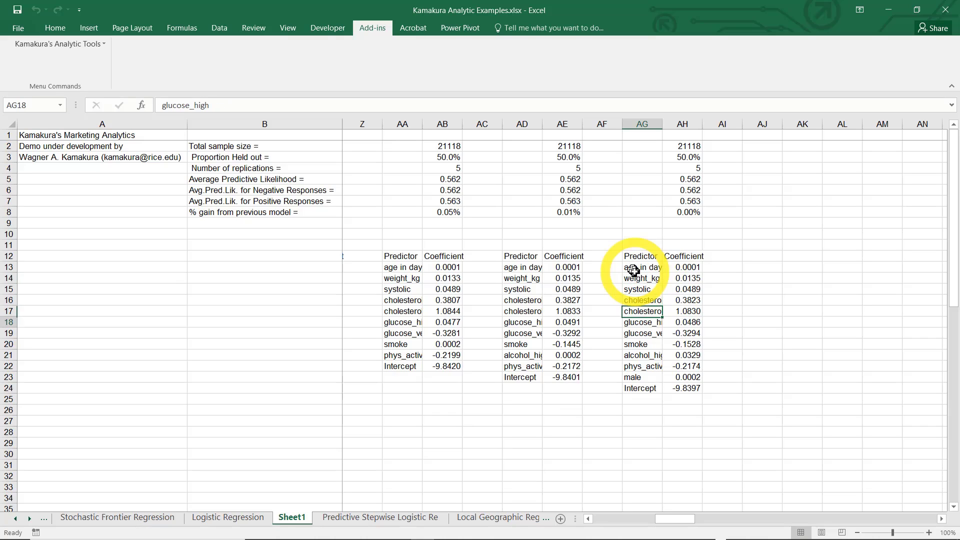
pyautogui.press('Down')
pyautogui.press('Down')
pyautogui.press('Down')
pyautogui.press('Down')
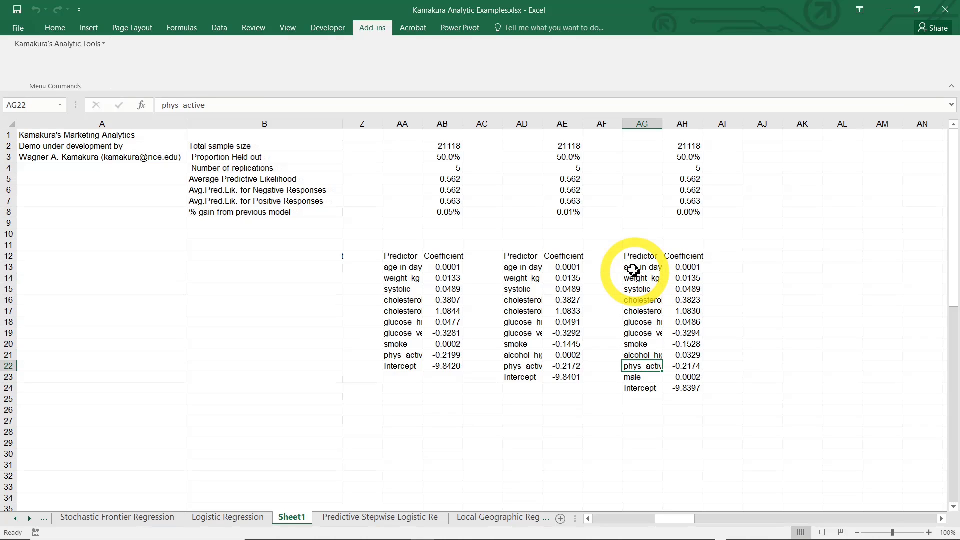
pyautogui.press('Down')
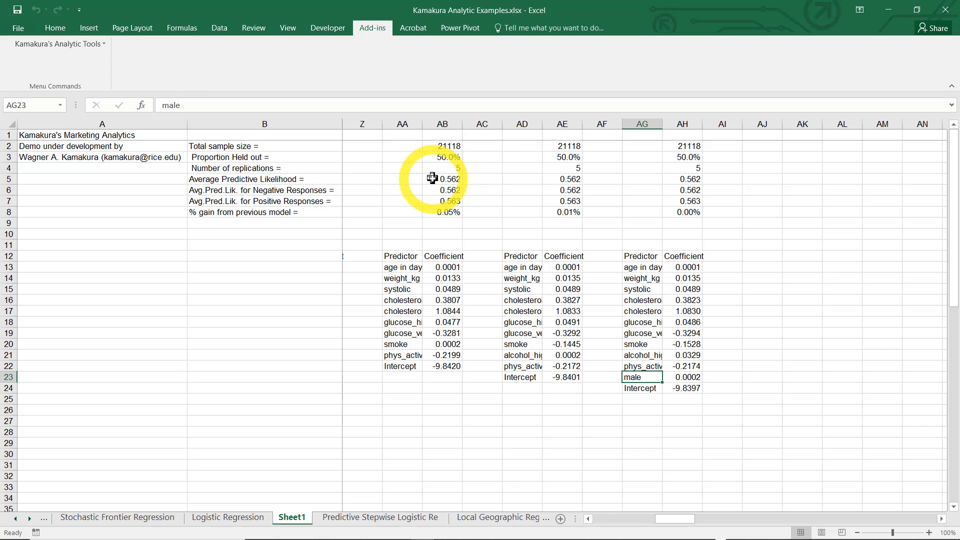
pyautogui.click(690, 179)
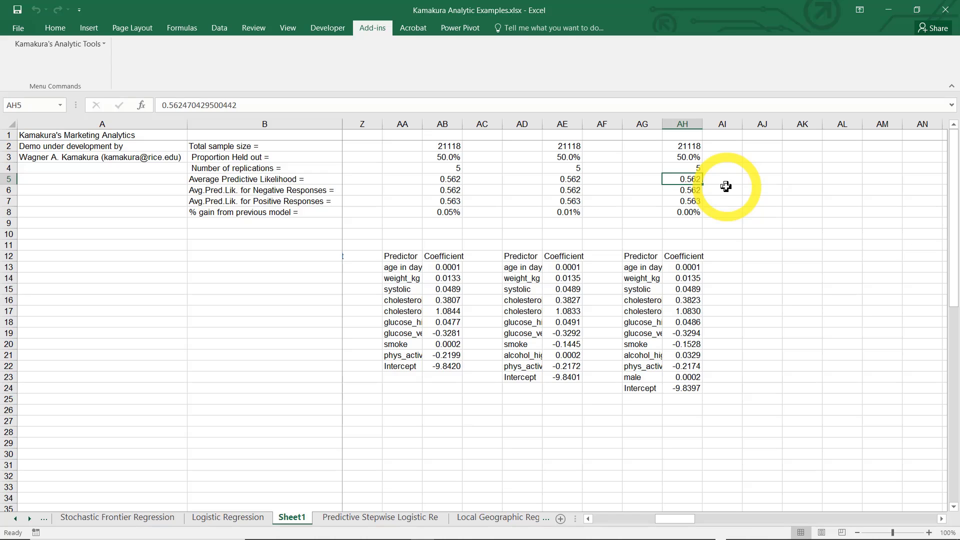
# Widen column AG to fit its predictor names and review the final model's coefficients from AH13 down to AH23.
pyautogui.click(642, 124)
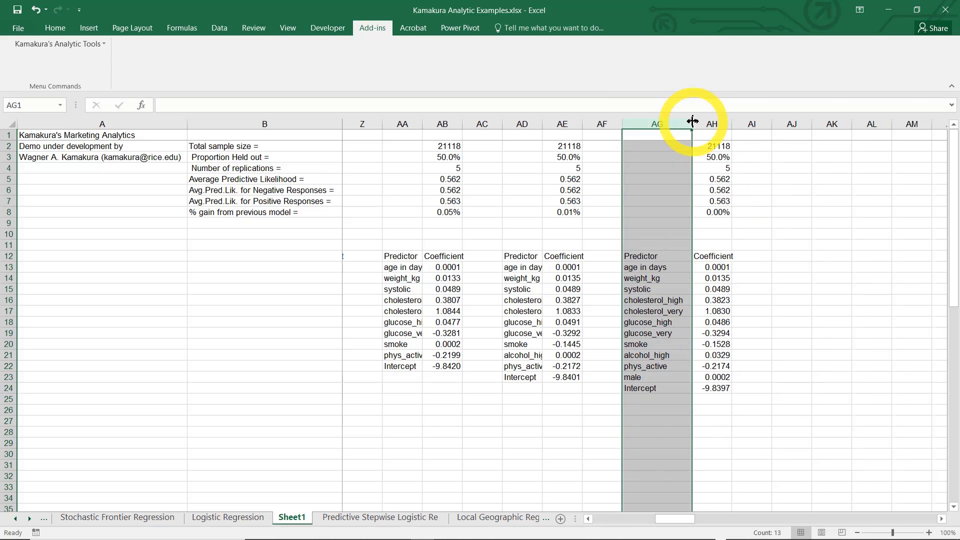
pyautogui.doubleClick(662, 124)
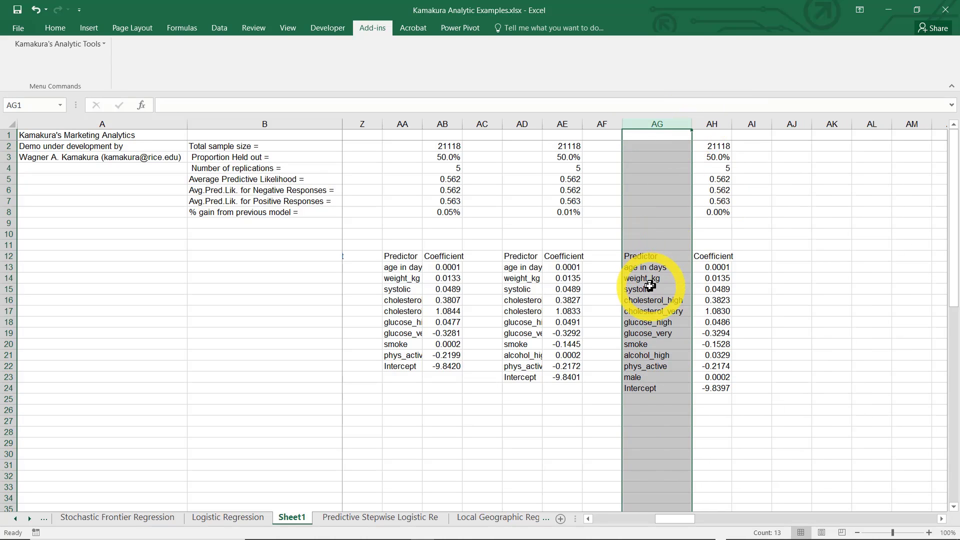
pyautogui.click(723, 267)
pyautogui.press('Down')
pyautogui.press('Down')
pyautogui.press('Down')
pyautogui.press('Down')
pyautogui.press('Down')
pyautogui.press('Down')
pyautogui.press('Down')
pyautogui.press('Down')
pyautogui.press('Down')
pyautogui.press('Down')
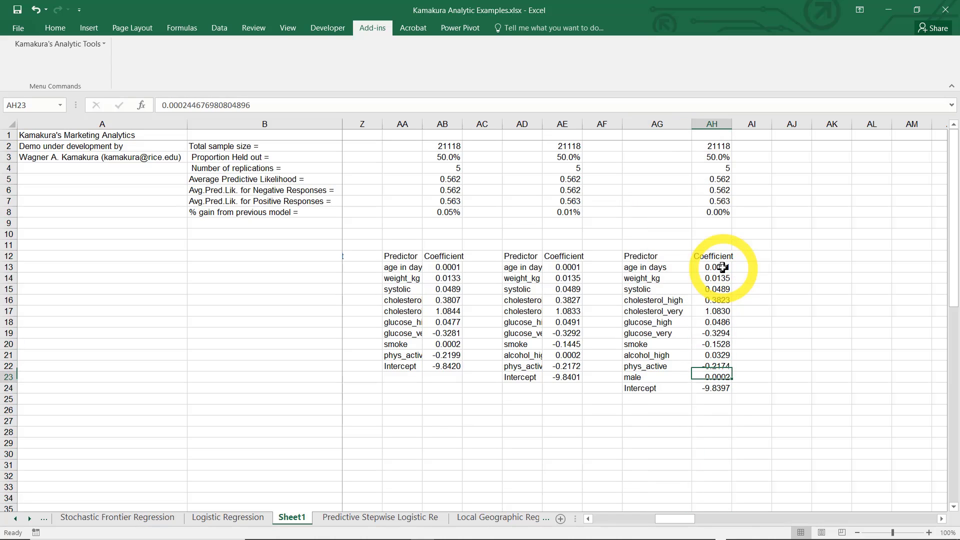